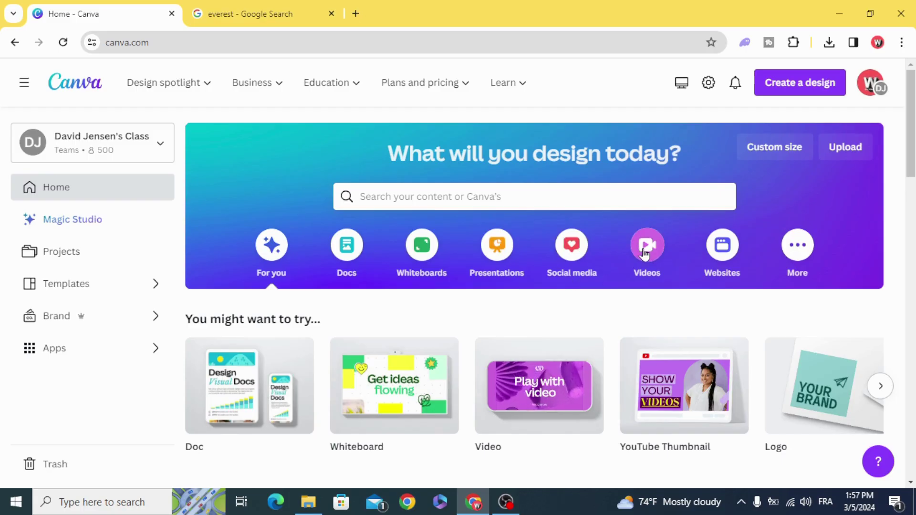
Create a blank 1920×1080 video design from the Videos section
left_click(647, 254)
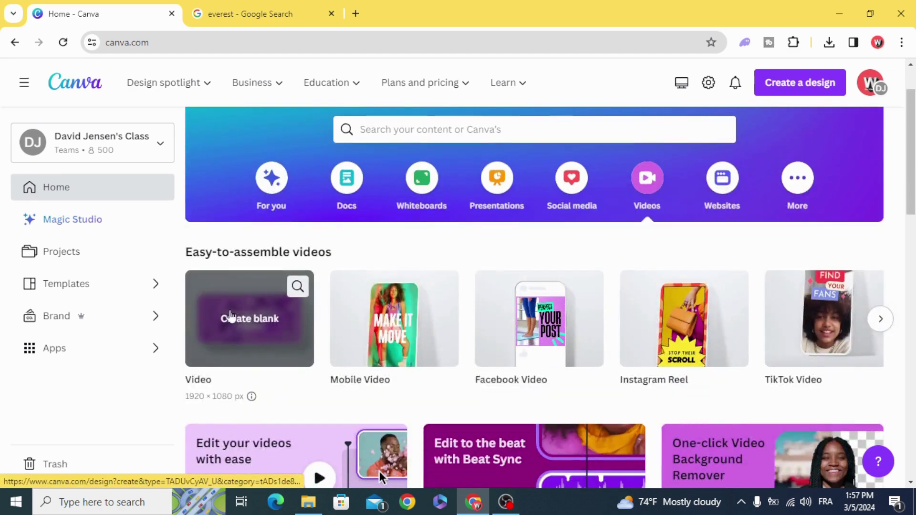
left_click(223, 403)
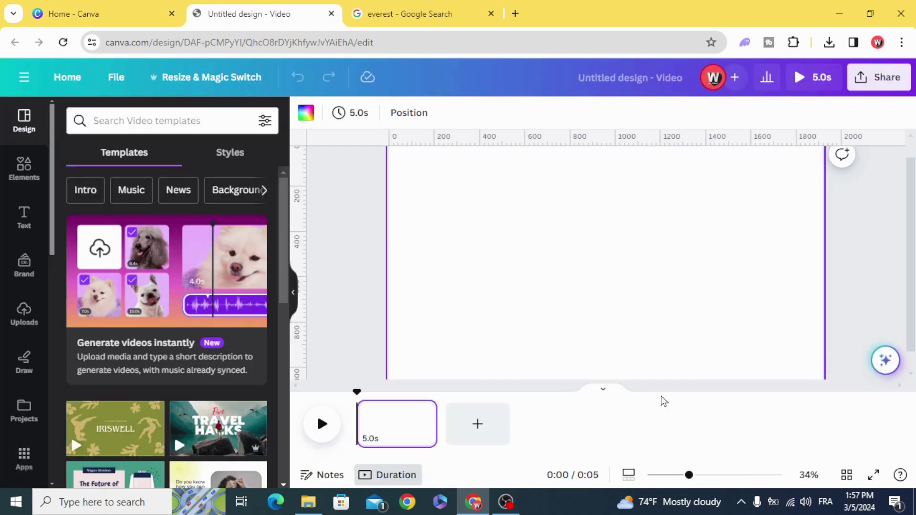
Place the Everest photo from Recently used on the page and enlarge it to cover the canvas
left_click_drag(689, 476, 677, 476)
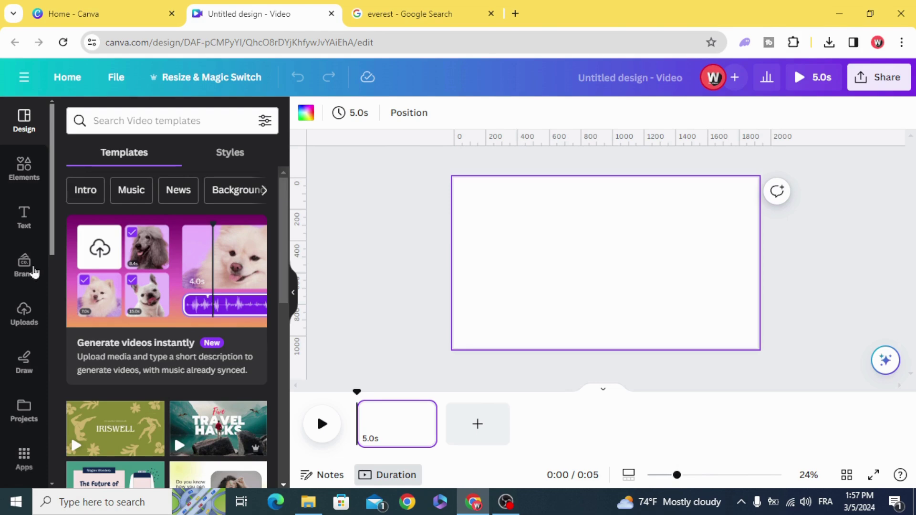
left_click(35, 160)
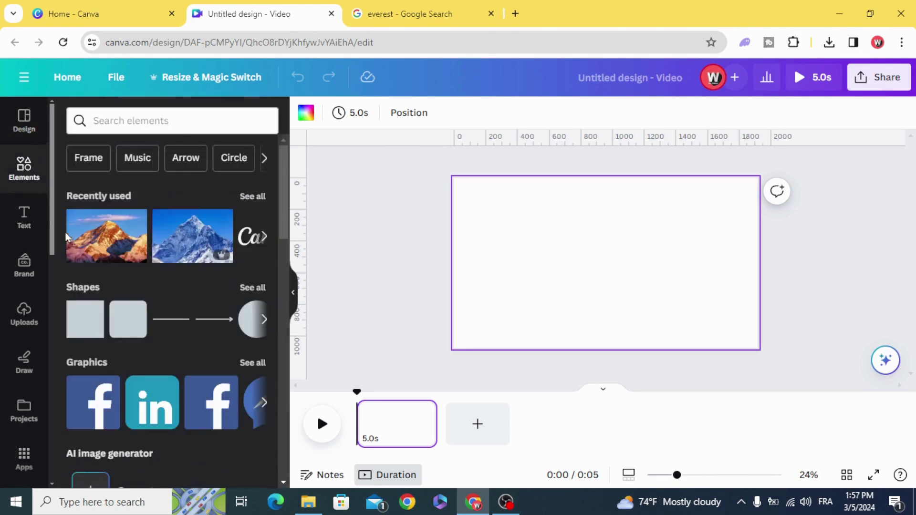
mouse_move(95, 240)
left_mouse_down()
mouse_move(513, 246)
mouse_move(505, 227)
left_mouse_up()
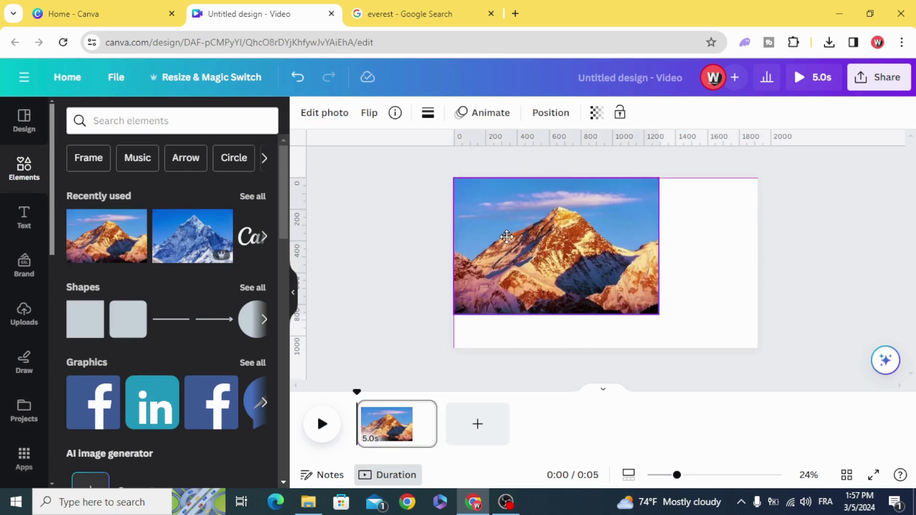
left_click(678, 329)
left_click_drag(663, 313, 765, 375)
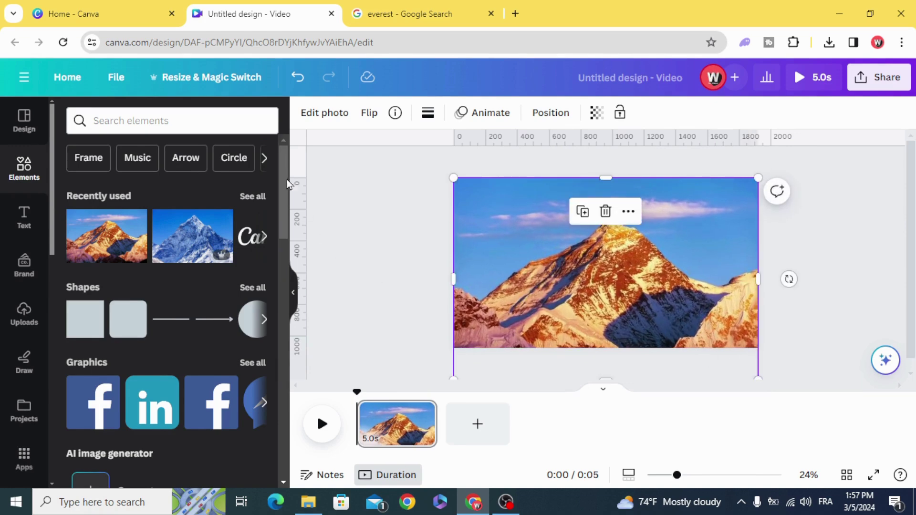
Extract the mountain with Magic Grab and snap the cutout to the page's centre guide
left_click(324, 113)
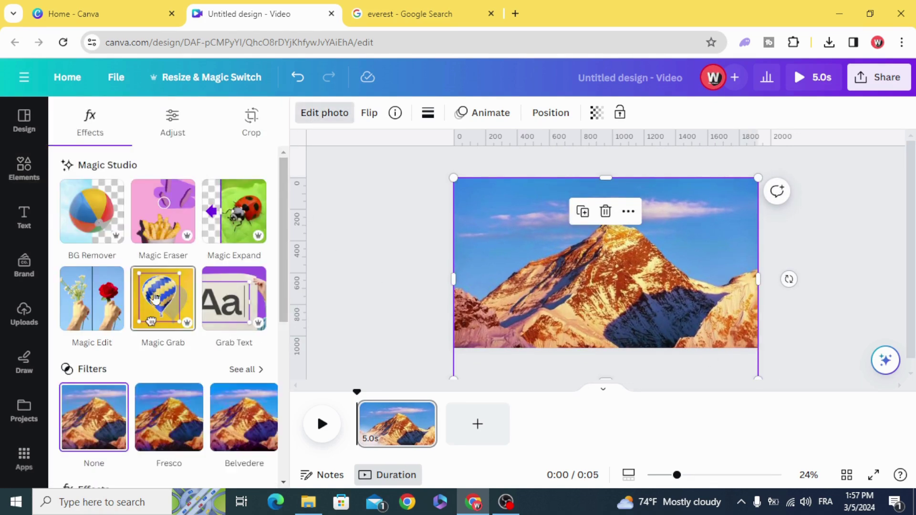
left_click(164, 298)
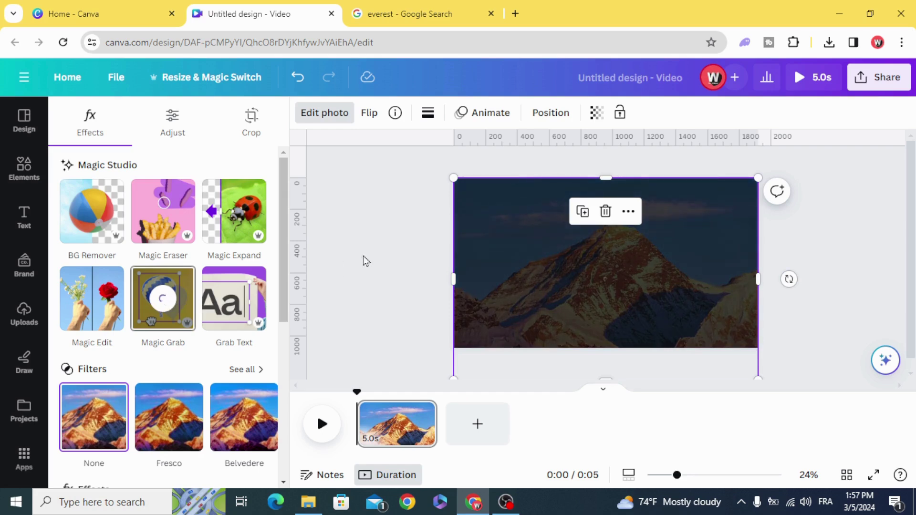
left_click(382, 261)
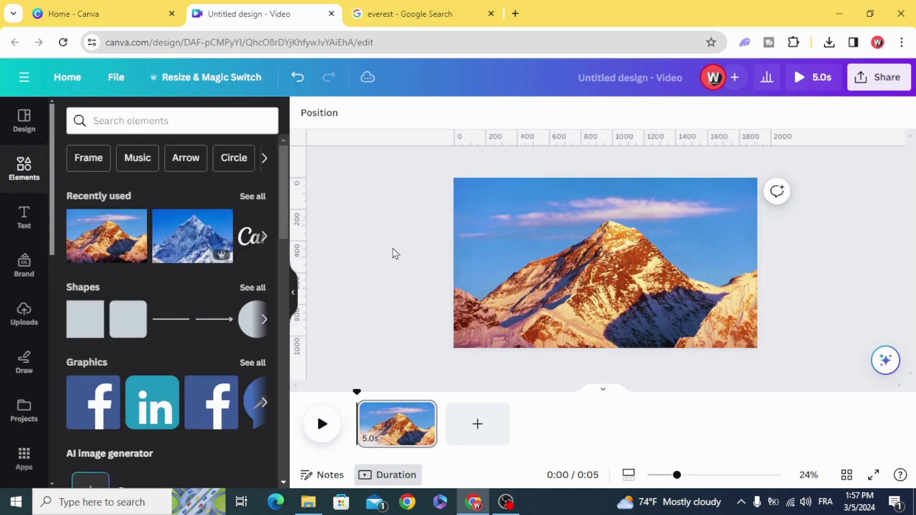
left_click(516, 278)
left_click_drag(533, 271, 545, 283)
left_click(364, 284)
Add an EVEREST heading in the Anton font and enlarge it
left_click(24, 217)
left_click(142, 238)
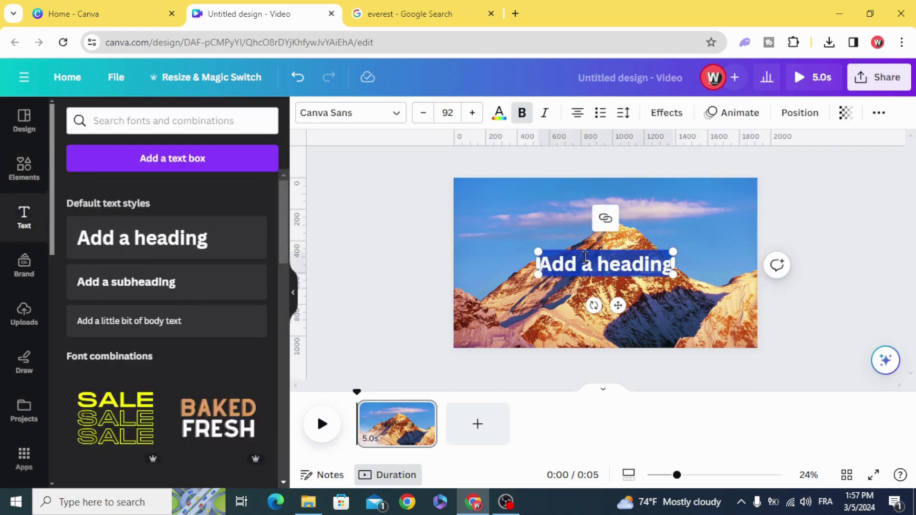
type("EVEREST")
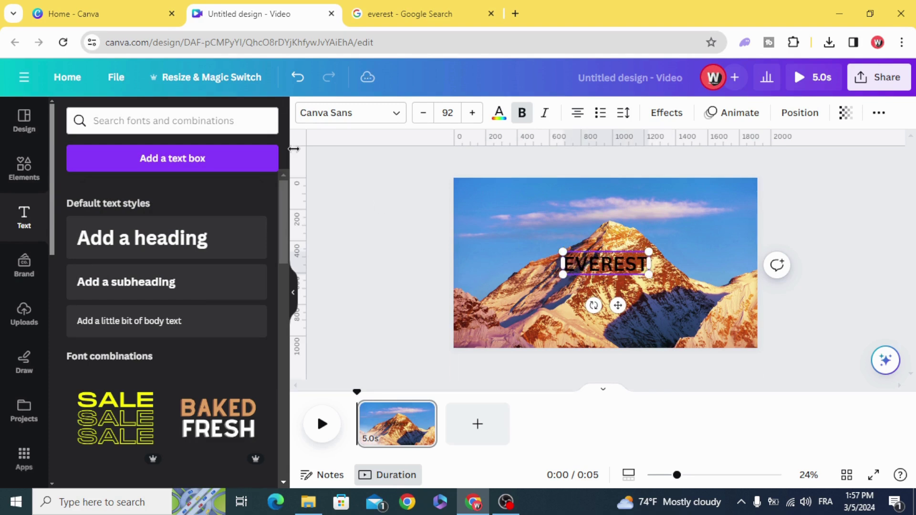
left_click(350, 112)
left_click(154, 153)
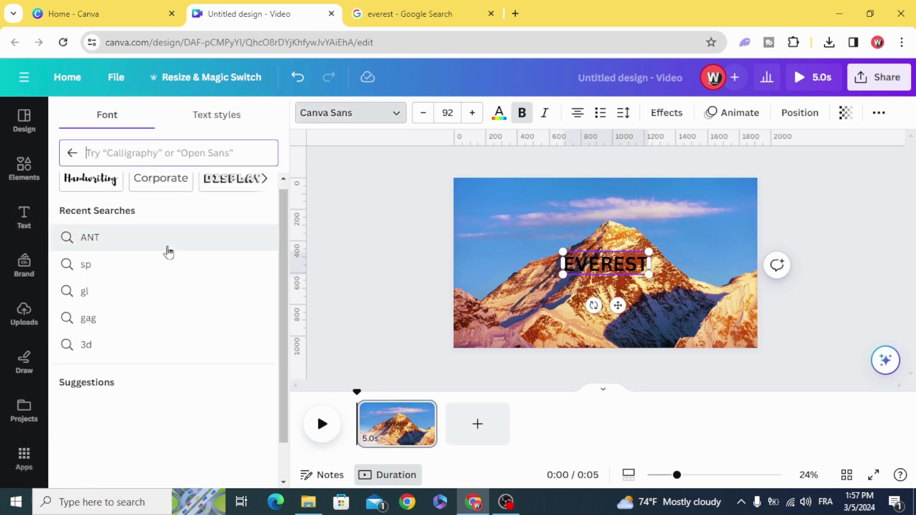
type("ANT")
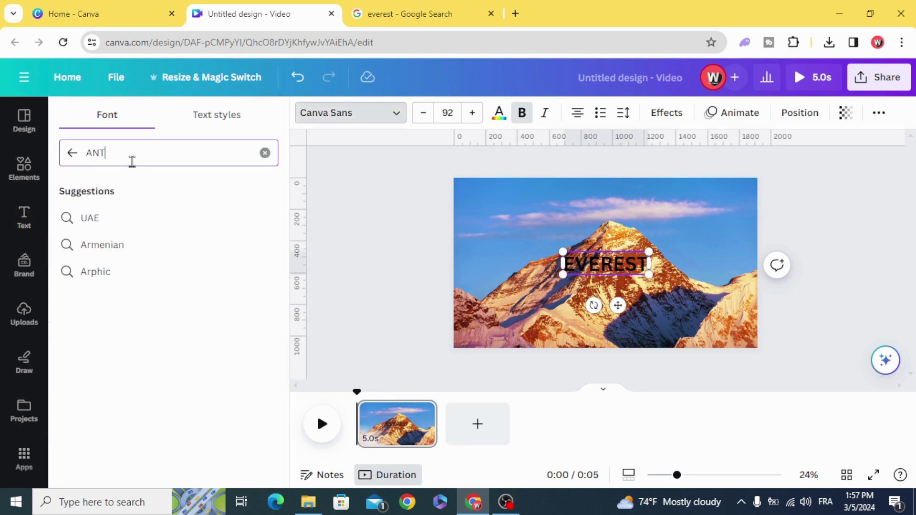
left_click(154, 270)
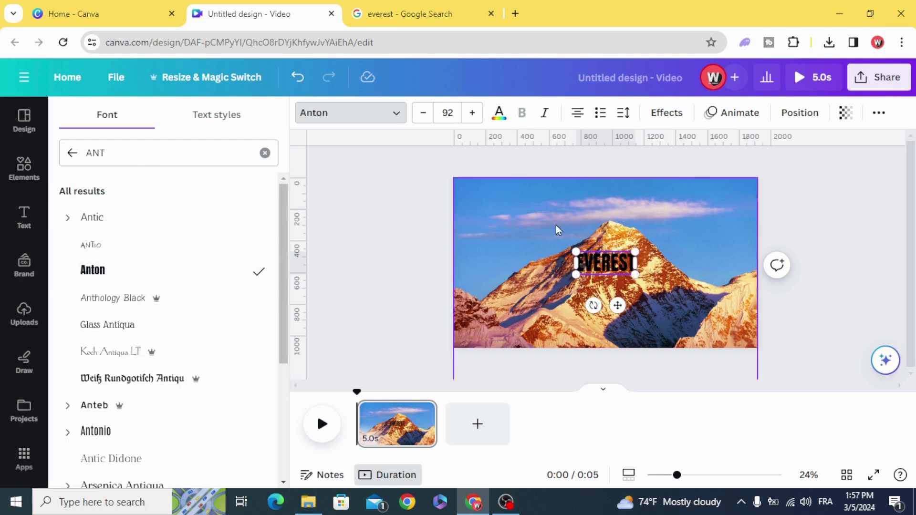
left_click_drag(636, 275, 768, 326)
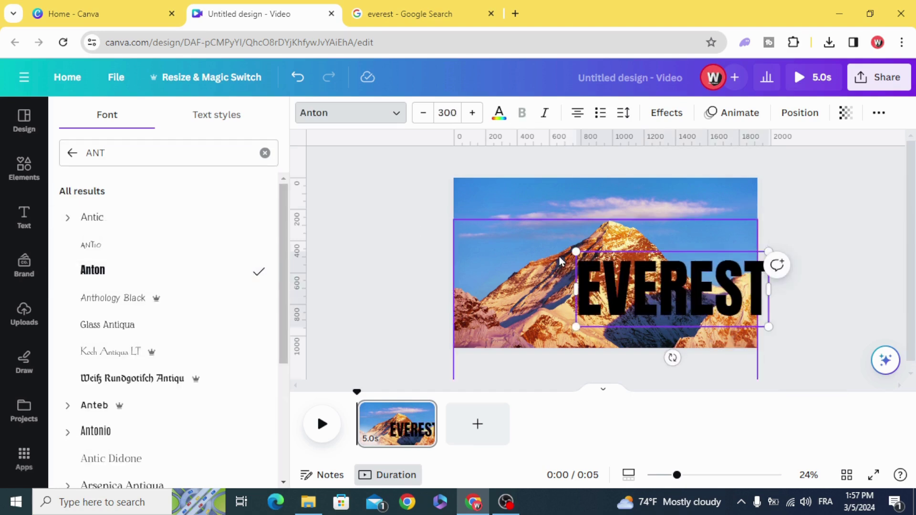
left_click_drag(576, 254, 505, 224)
Make EVEREST white and stretch it across the top of the page
left_click(499, 112)
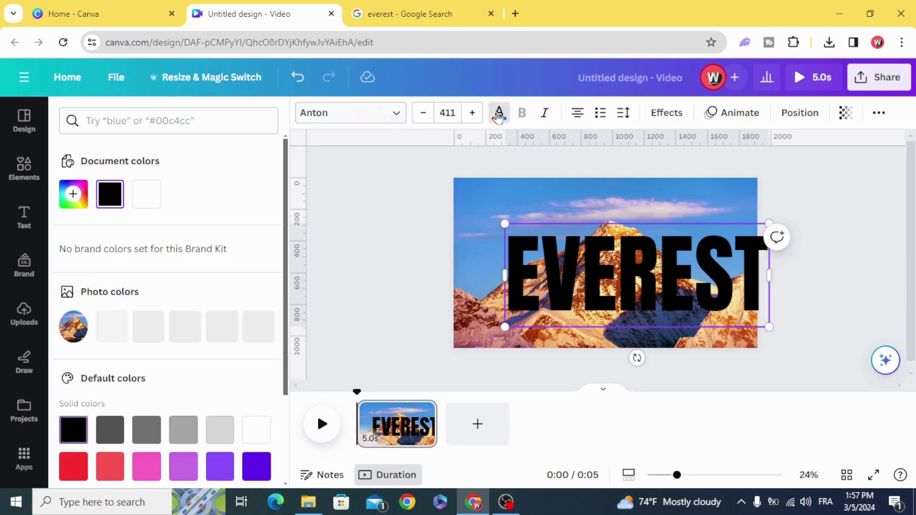
left_click(147, 195)
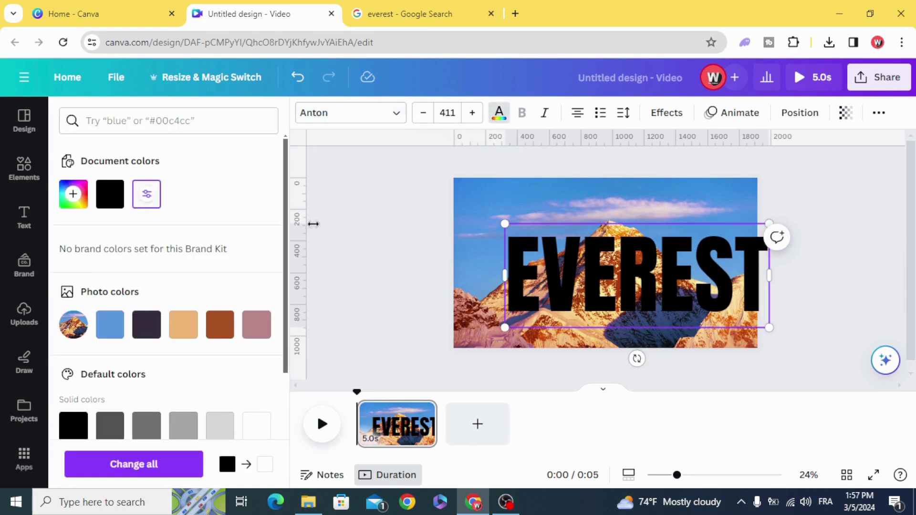
left_click(293, 396)
left_click(499, 112)
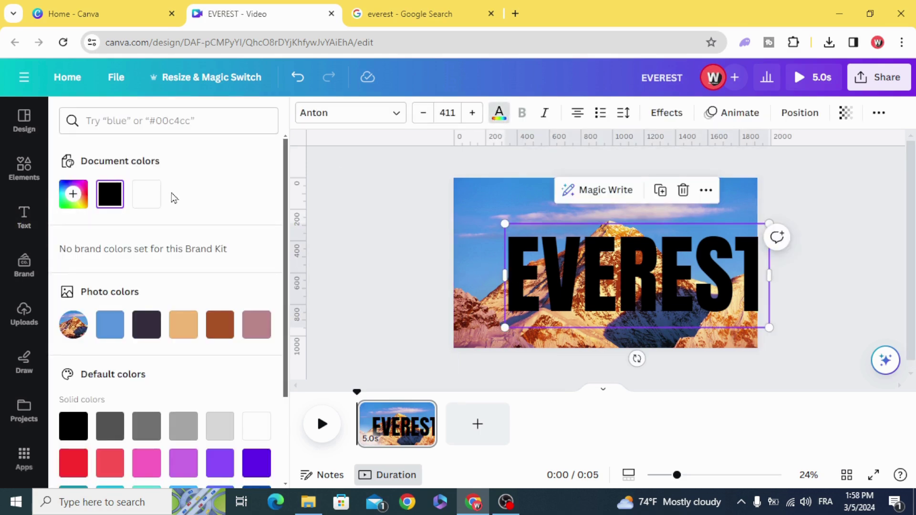
left_click(145, 194)
left_click(467, 232)
left_click_drag(591, 276, 592, 227)
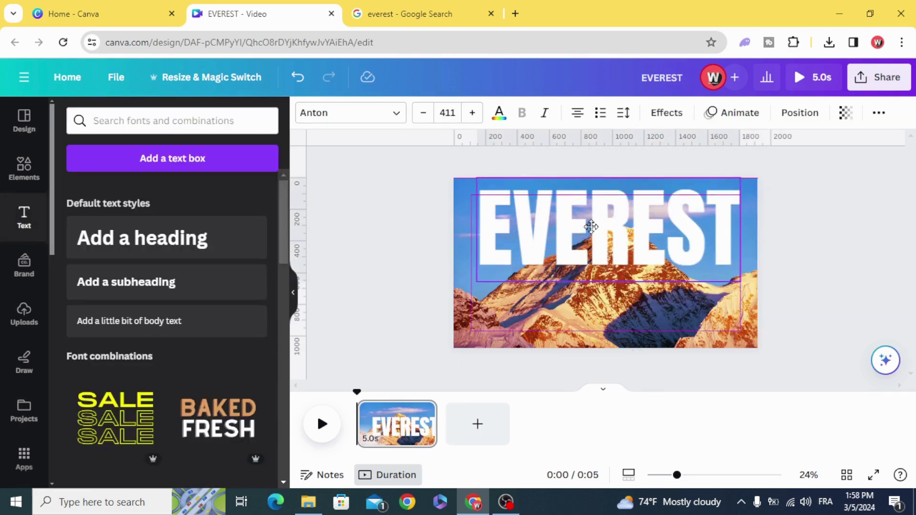
left_click_drag(476, 280, 449, 294)
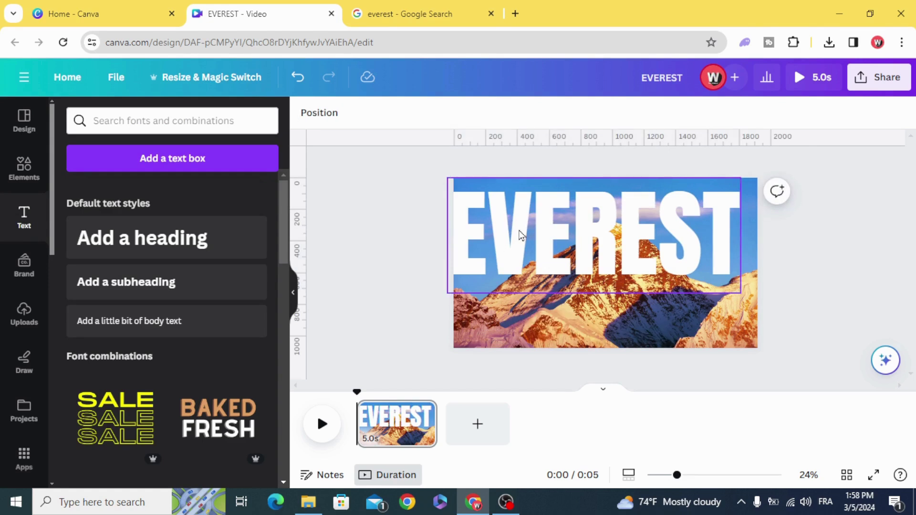
left_click_drag(520, 235, 525, 224)
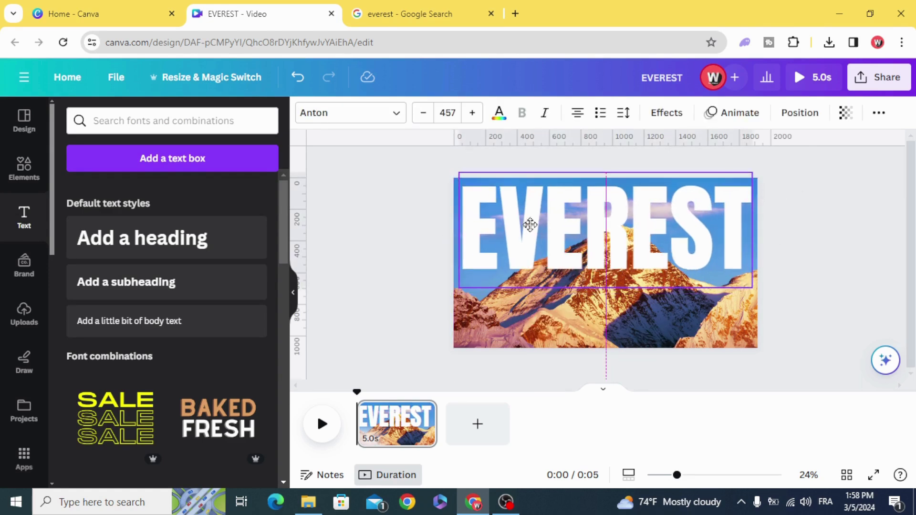
left_click(390, 257)
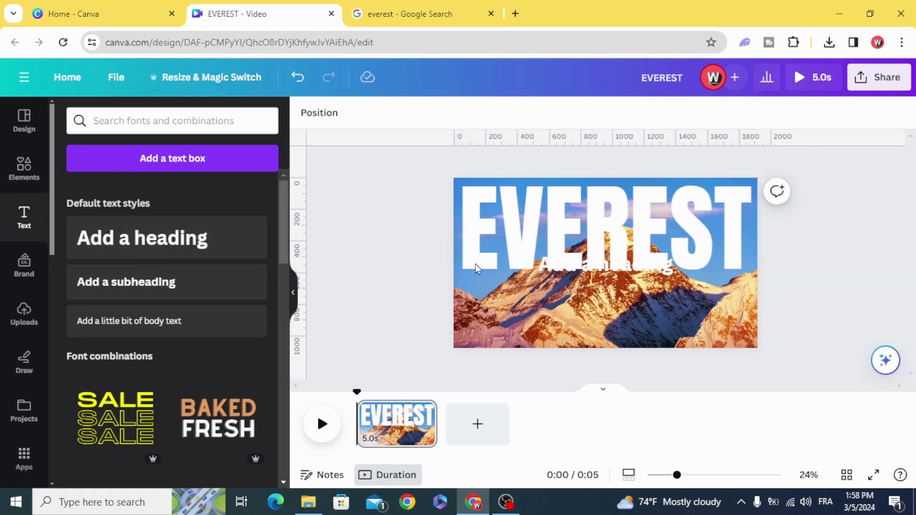
Lower the second heading box and copy Mount Everest's Wikipedia summary from Google
left_click_drag(568, 273, 544, 294)
left_click(408, 14)
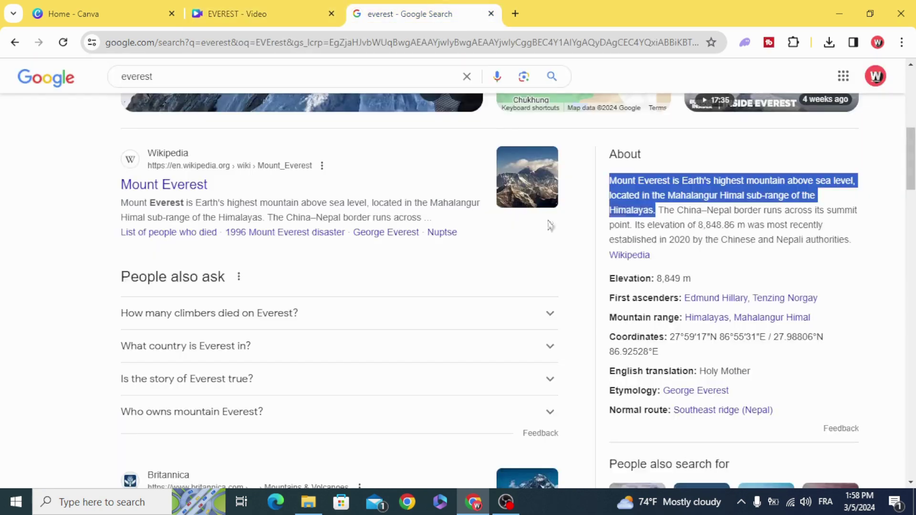
right_click(633, 183)
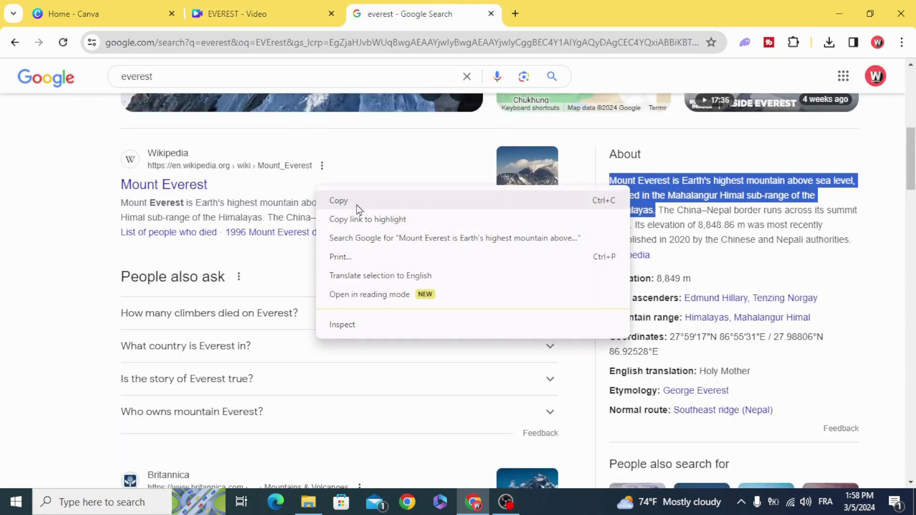
left_click(338, 201)
left_click(237, 14)
Paste the copied Everest description into the heading placeholder
double_click(525, 292)
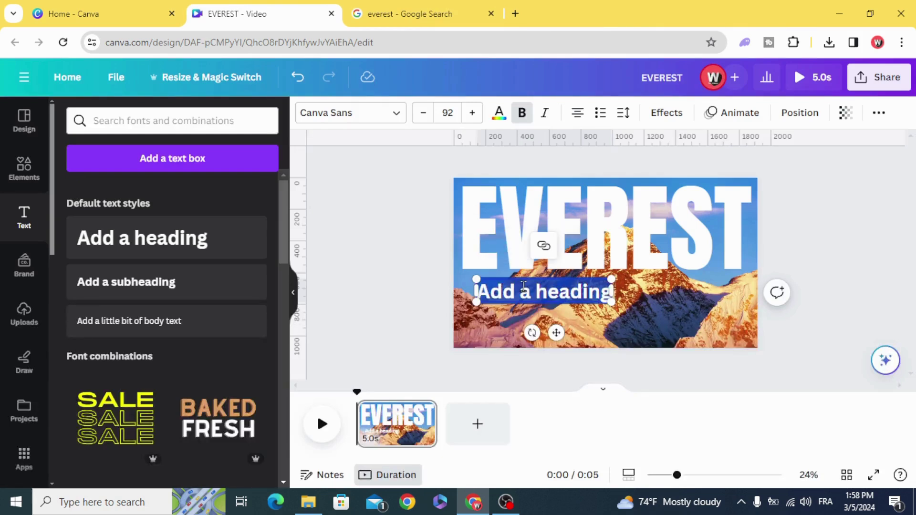
right_click(525, 291)
left_click(550, 117)
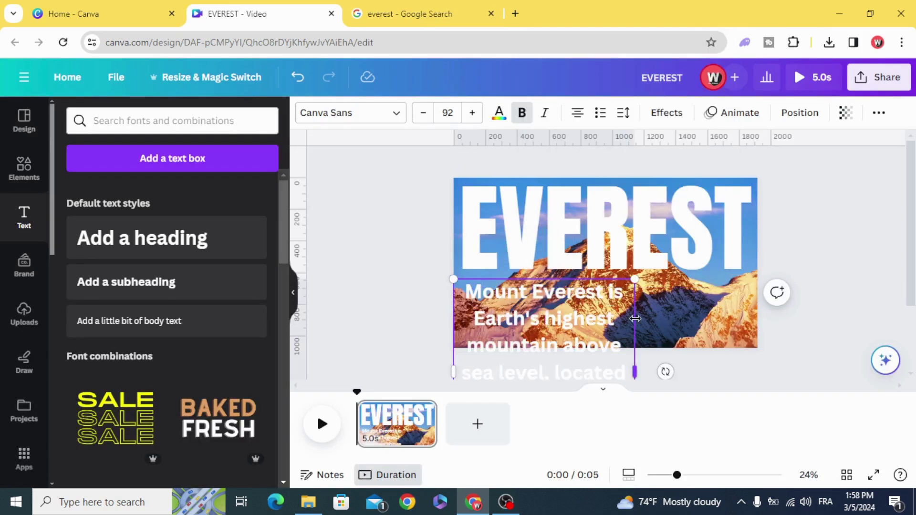
Resize the description into a small paragraph at the photo's lower left
left_click_drag(635, 320, 716, 319)
left_click_drag(717, 279, 693, 290)
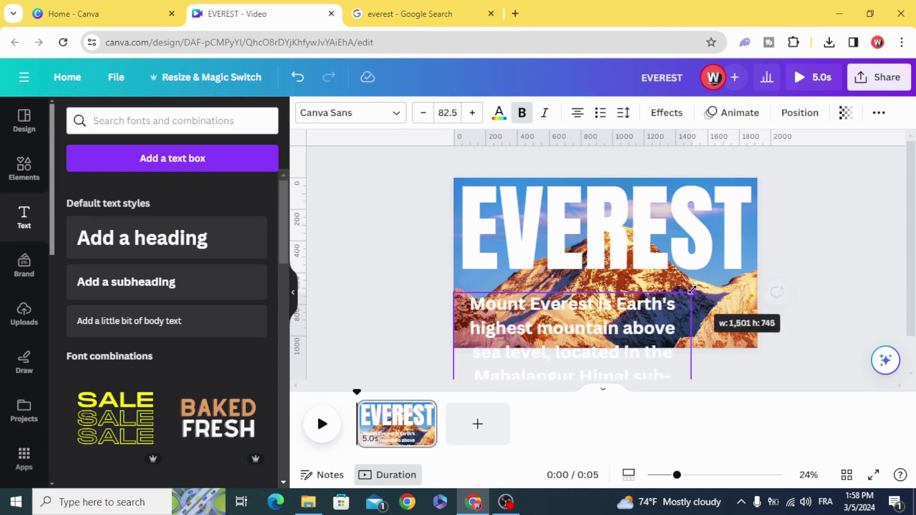
left_click_drag(562, 312, 587, 243)
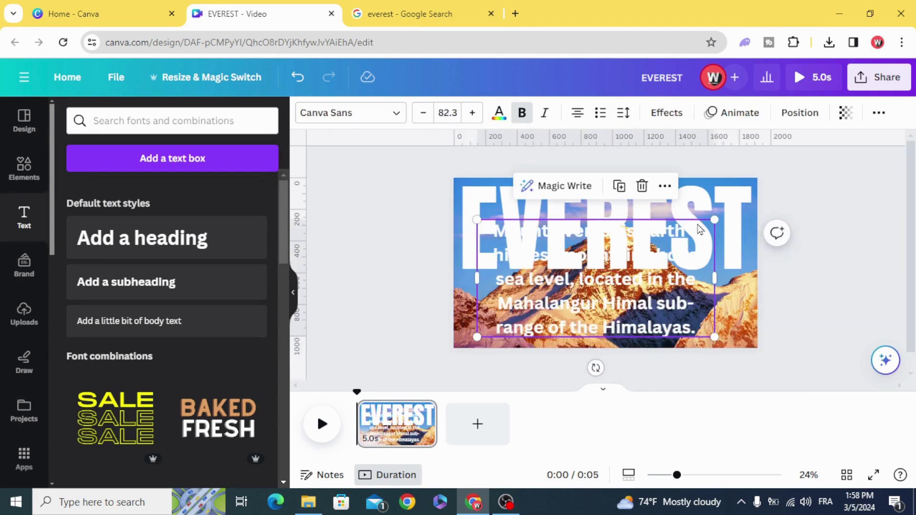
left_click_drag(709, 226, 644, 279)
left_click_drag(595, 301, 541, 305)
left_click(350, 112)
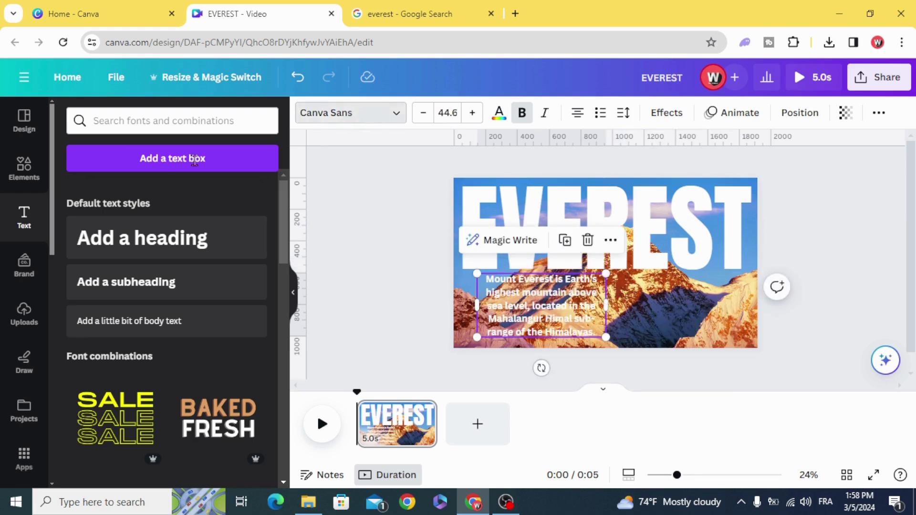
type("ANT")
type("SP")
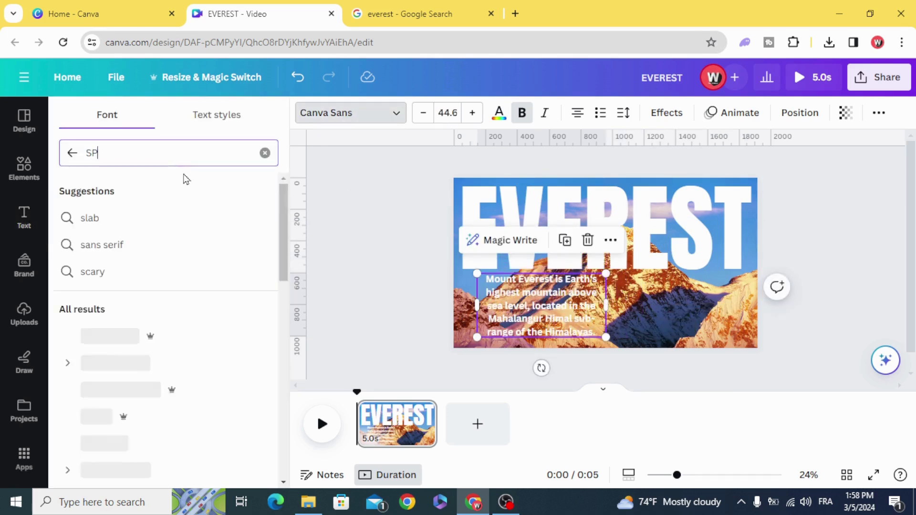
Set the description in League Spartan and move it toward the left edge
left_click(125, 335)
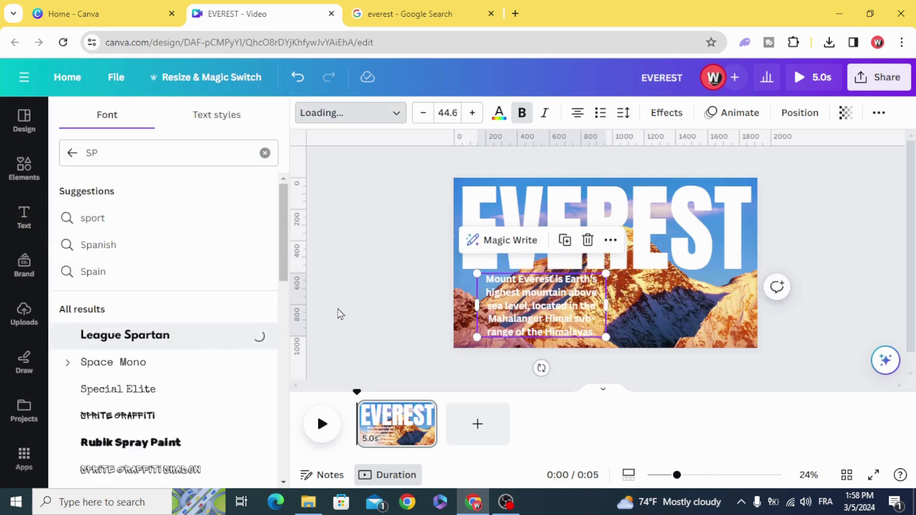
left_click(365, 287)
mouse_move(518, 293)
left_mouse_down()
mouse_move(513, 301)
mouse_move(384, 255)
left_mouse_up()
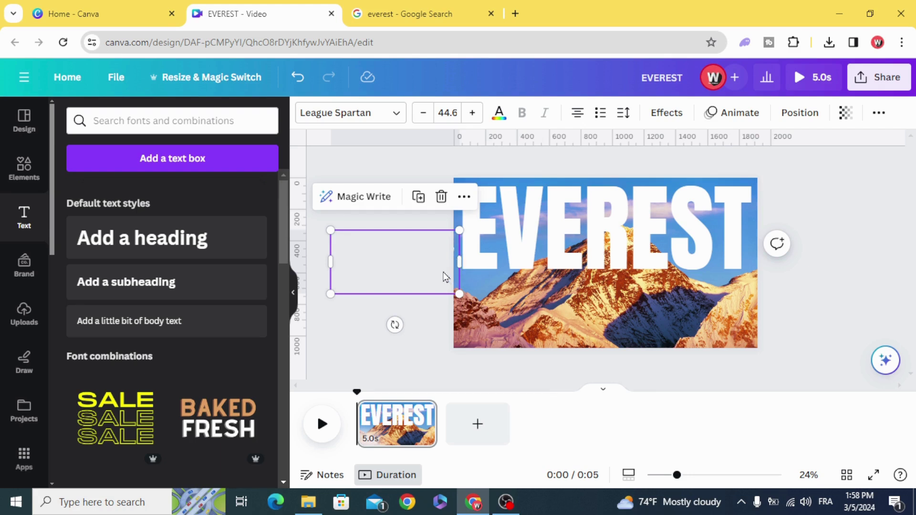
Delete the empty text box and bring up the EVEREST heading's context menu
key("Delete")
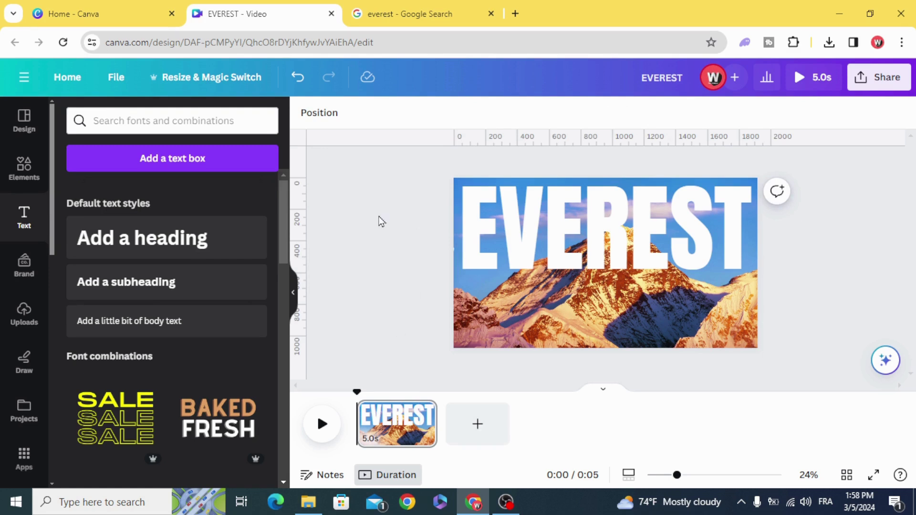
left_click(531, 243)
right_click(557, 223)
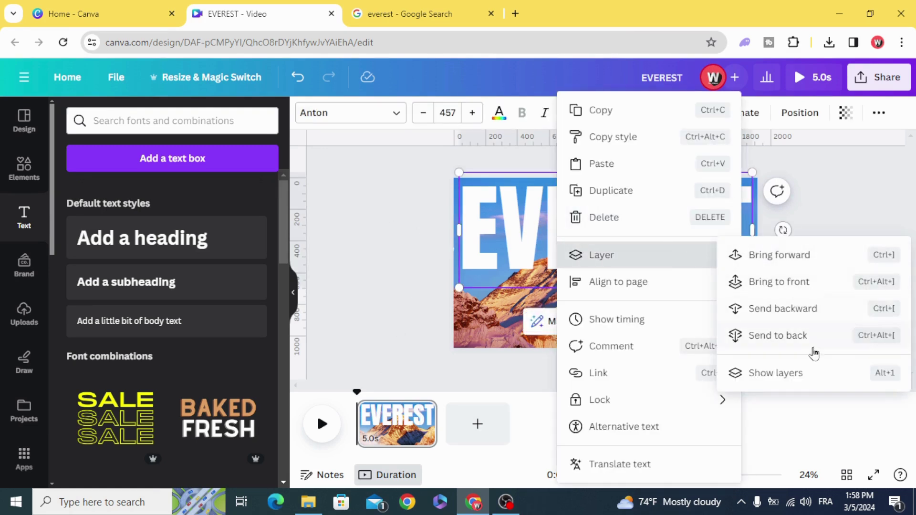
Move the EVEREST layer below the mountain cutout and lower the text behind the peak
left_click(776, 373)
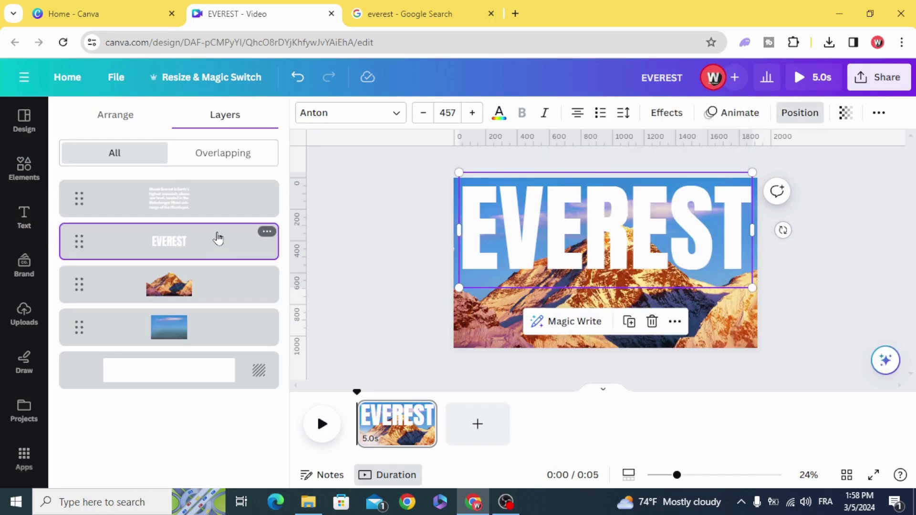
left_click_drag(218, 238, 219, 300)
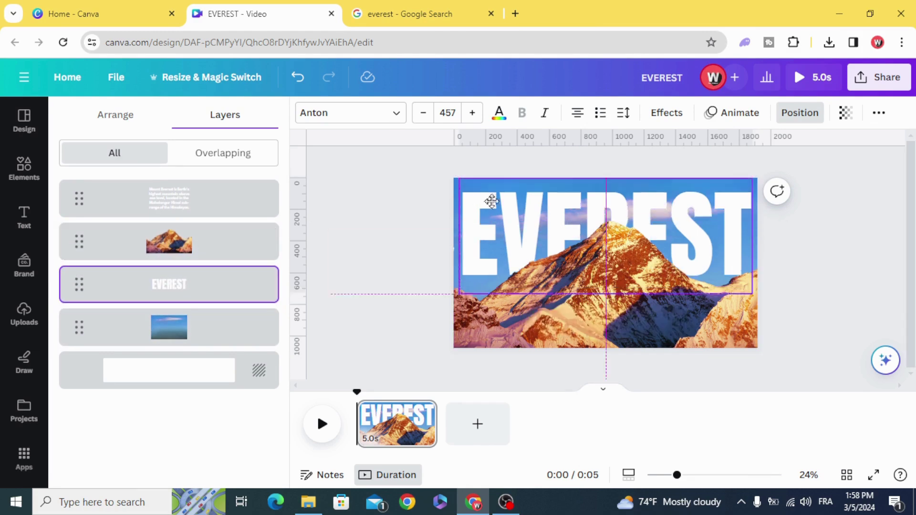
left_click_drag(481, 198, 490, 316)
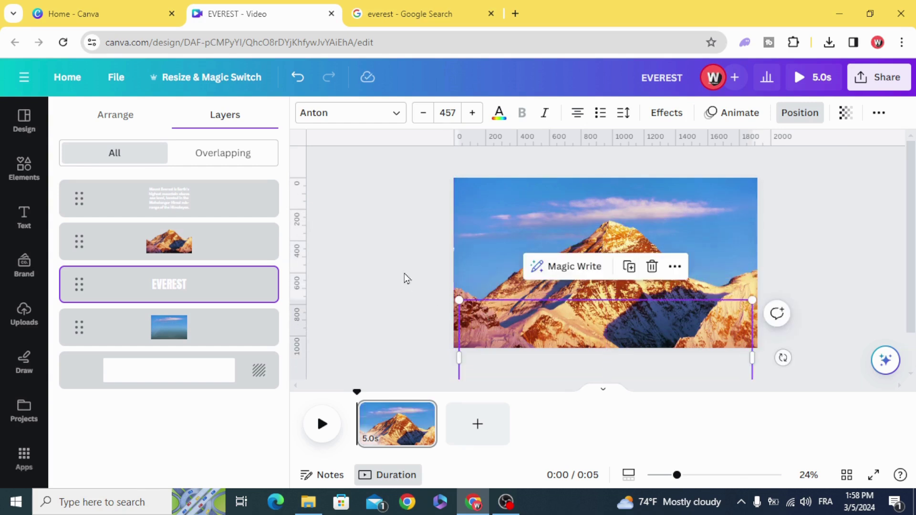
Duplicate the first page into a second page
key("t")
left_click(427, 326)
mouse_move(397, 423)
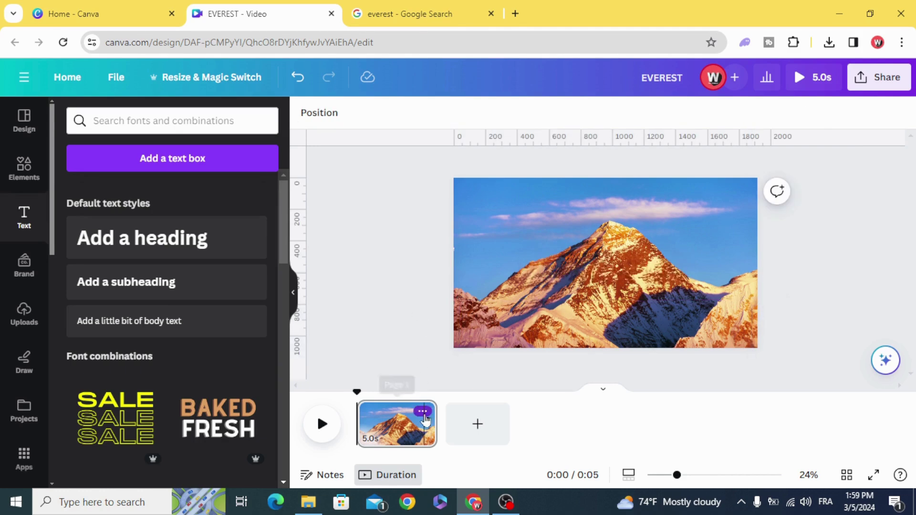
left_click(423, 413)
left_click(477, 200)
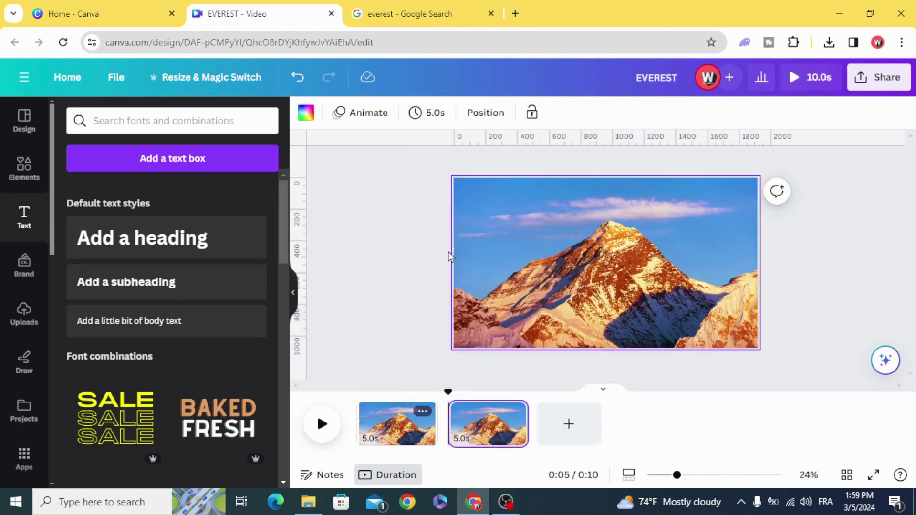
On page 2, select the EVEREST layer in the layers list and raise it to the top
left_click(573, 258)
right_click(580, 229)
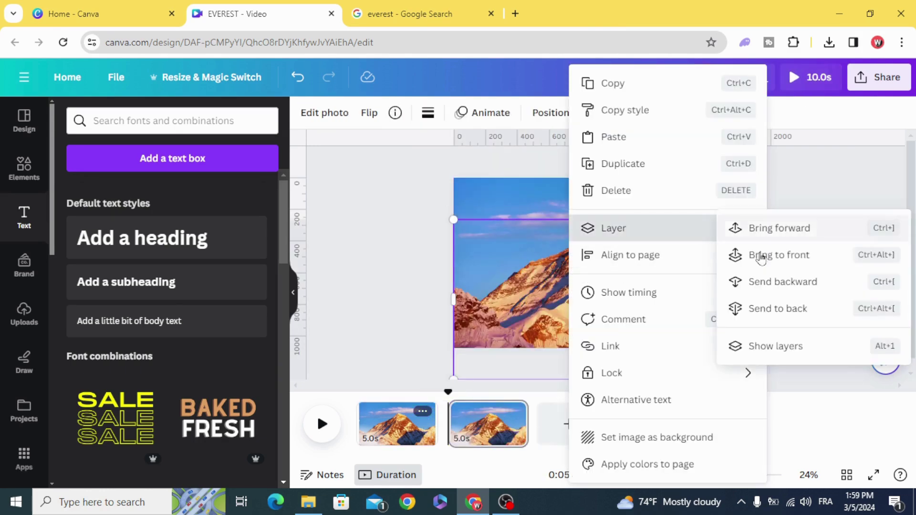
left_click(776, 346)
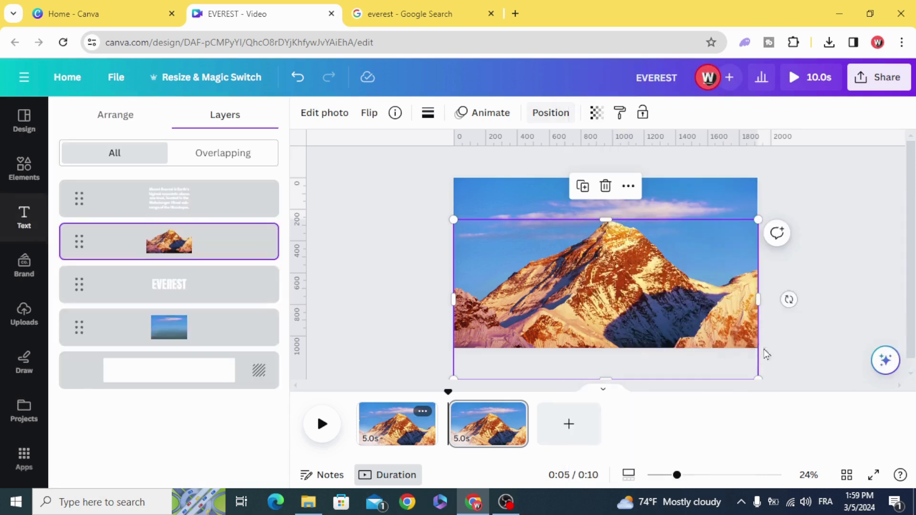
left_click(201, 287)
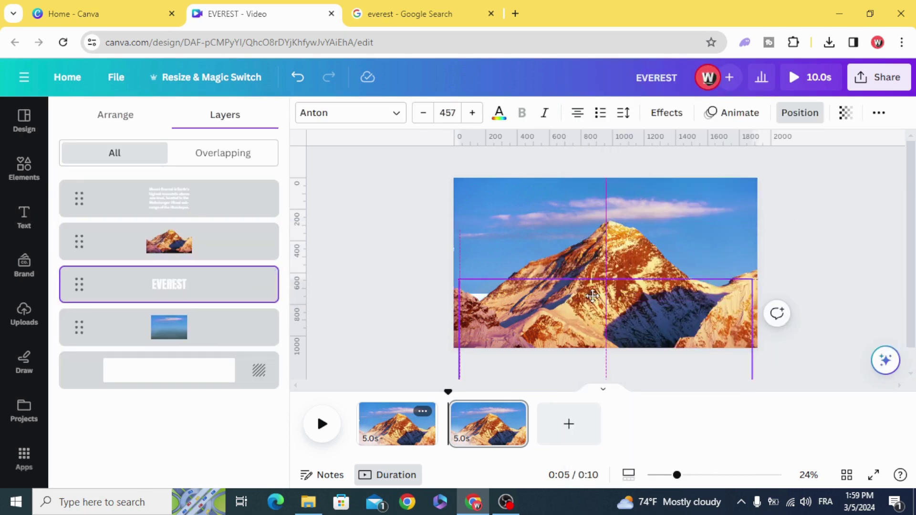
left_click_drag(581, 319, 594, 205)
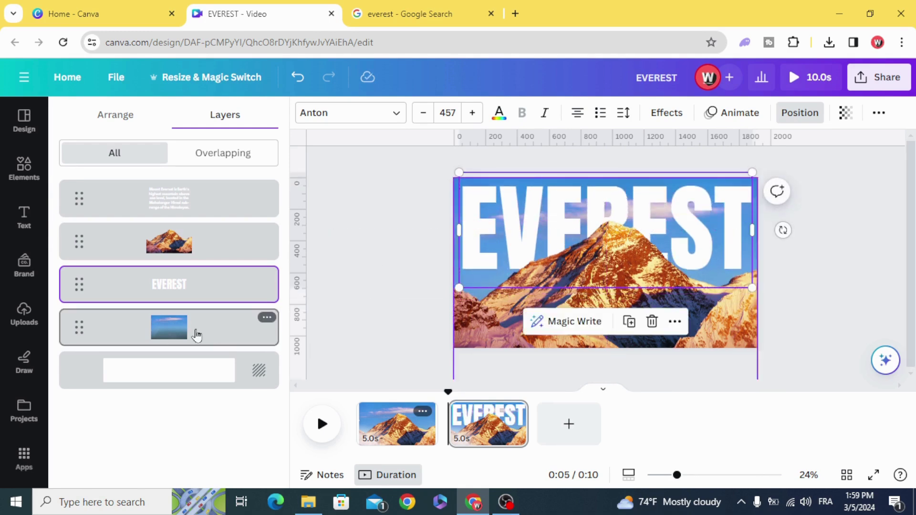
Set the page 2 background photo's brightness to -100 in the Adjust settings
left_click(184, 328)
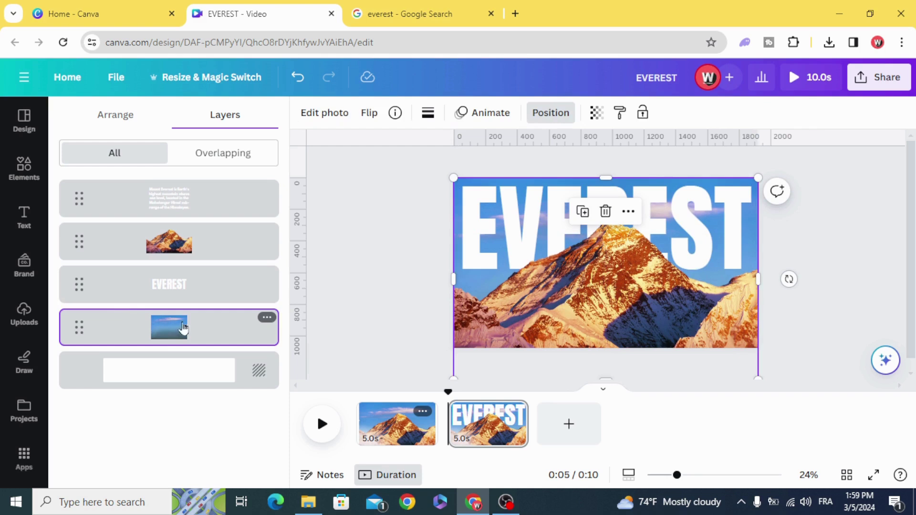
left_click(324, 112)
left_click(172, 118)
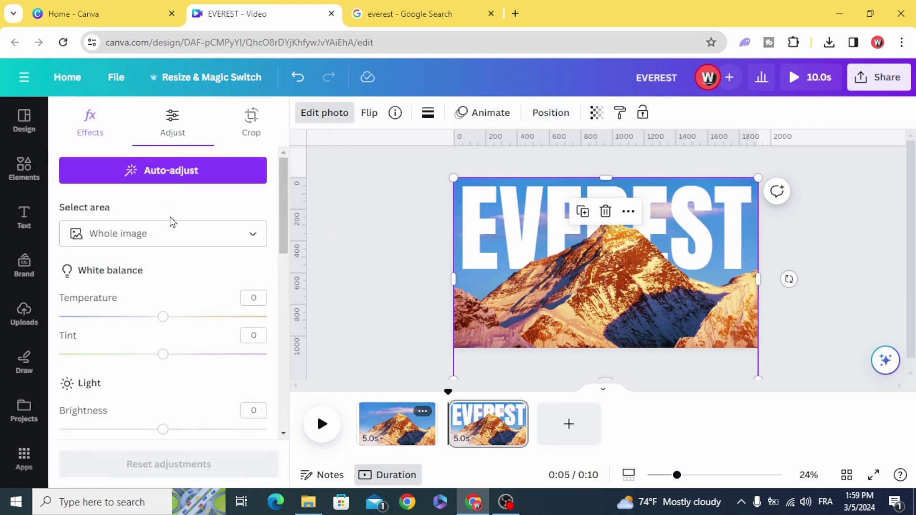
scroll(165, 308, "down", 3)
left_click_drag(164, 296, 59, 296)
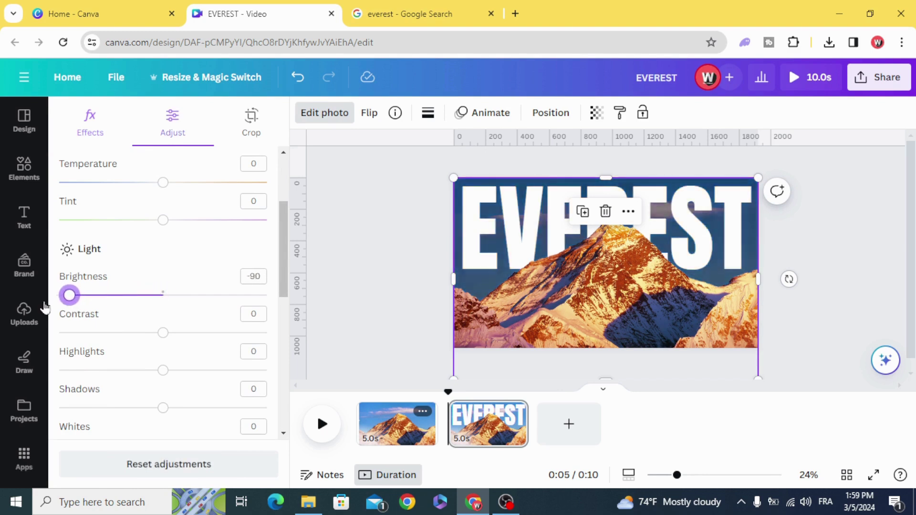
left_click(375, 278)
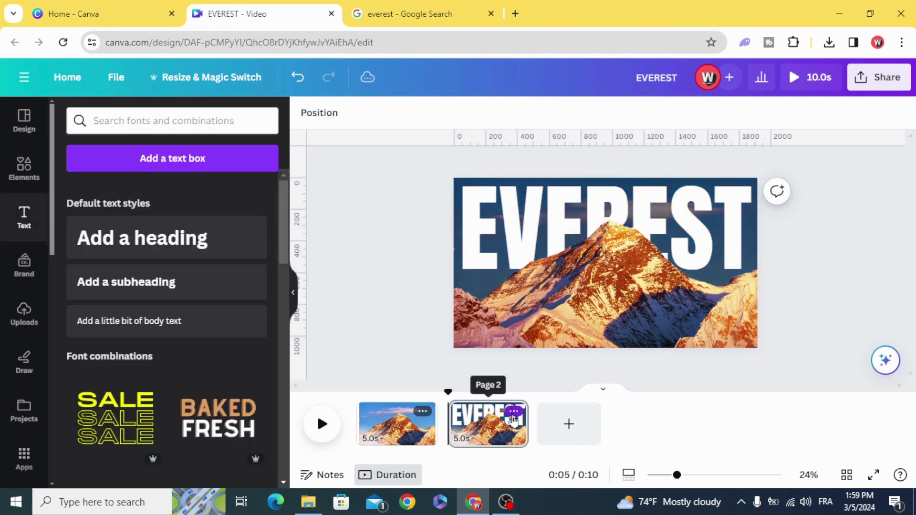
Duplicate page 2 and enlarge the new page's photo, shifting the peak right
left_click(513, 415)
left_click(565, 203)
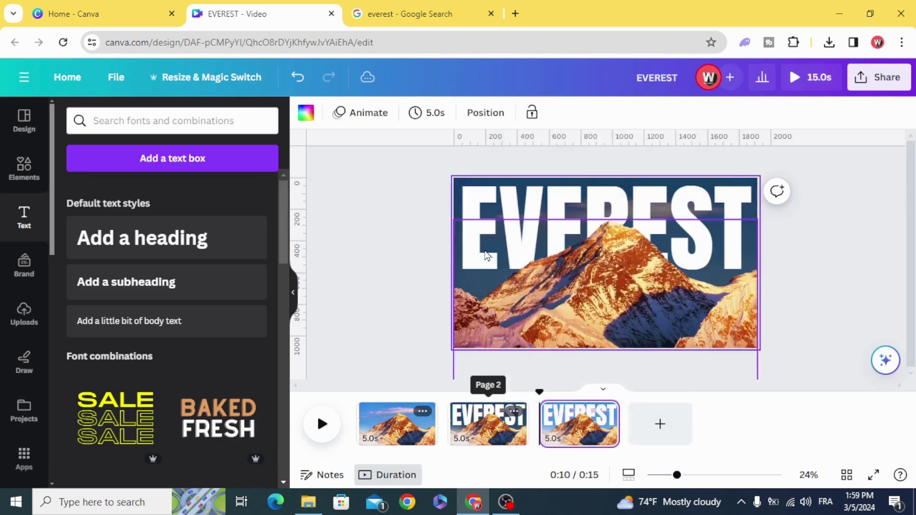
left_click(642, 284)
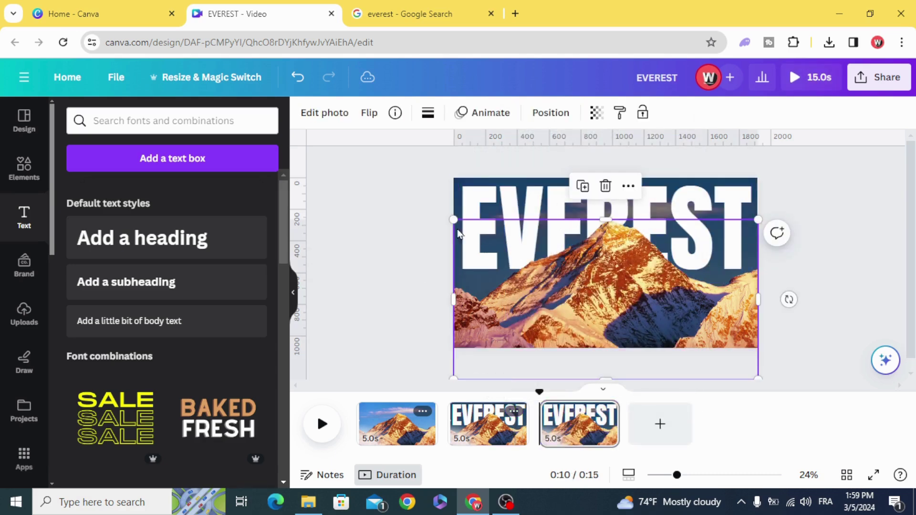
left_click_drag(451, 221, 400, 179)
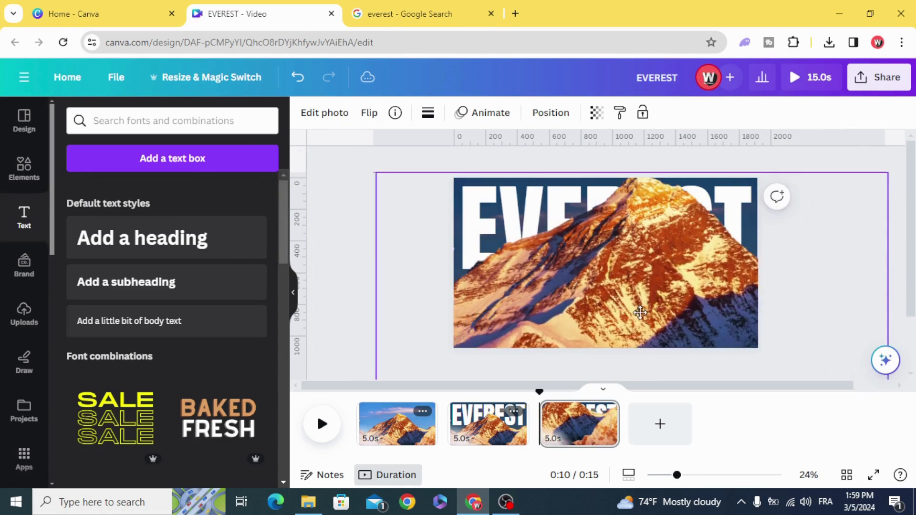
left_click_drag(644, 301, 691, 344)
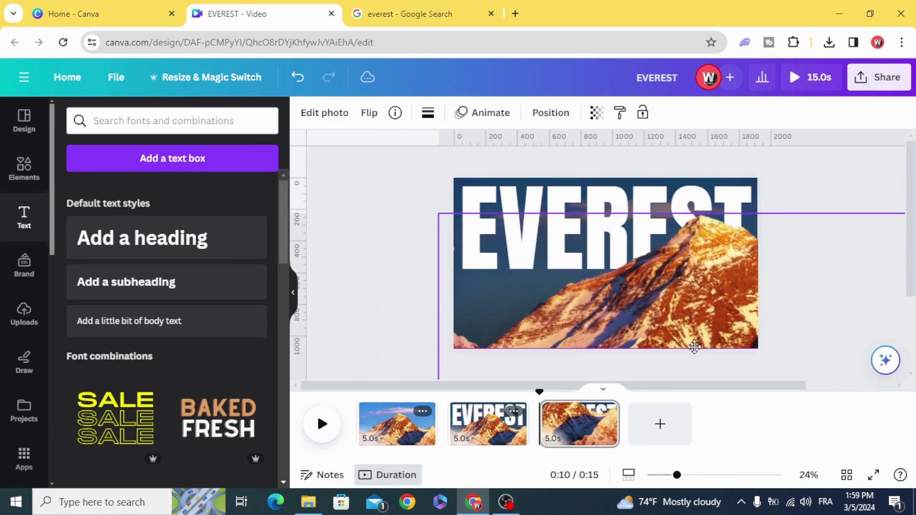
Shrink EVEREST to 120 at the top-left and add a Mount Everest paragraph
left_click(551, 208)
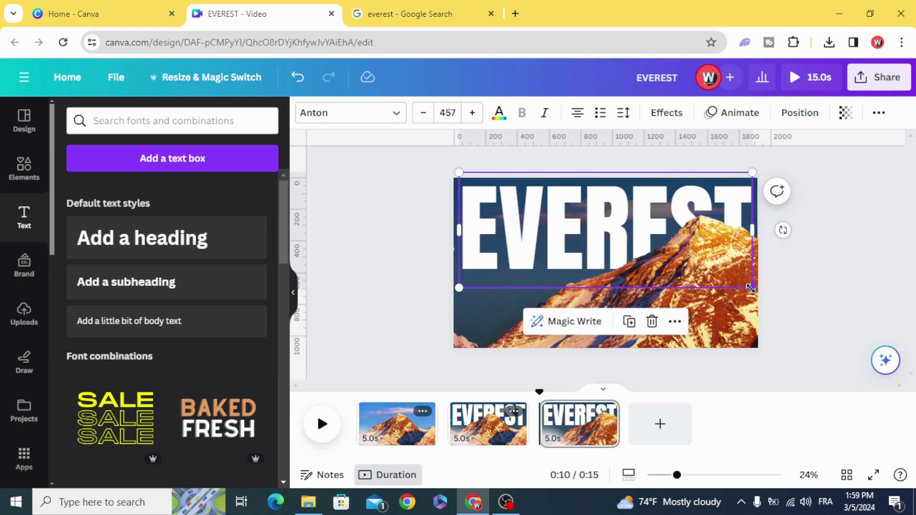
left_click_drag(757, 287, 547, 211)
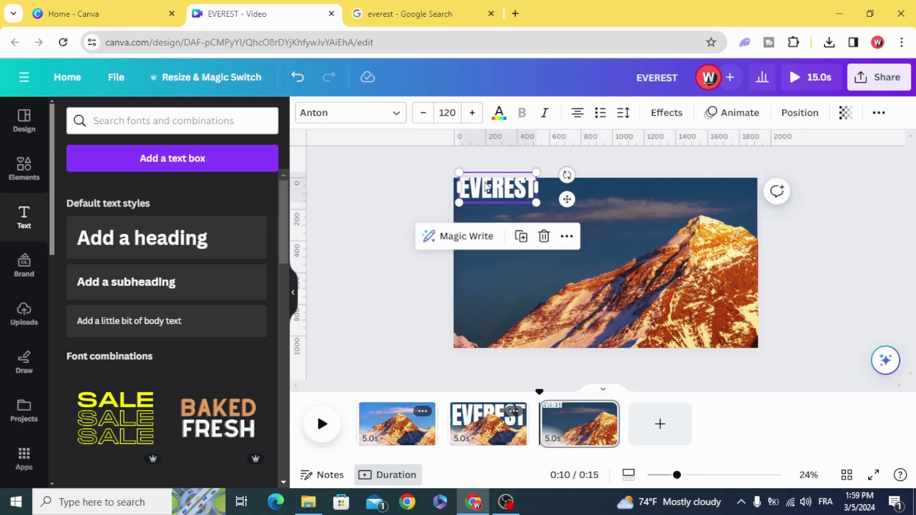
left_click_drag(495, 190, 509, 199)
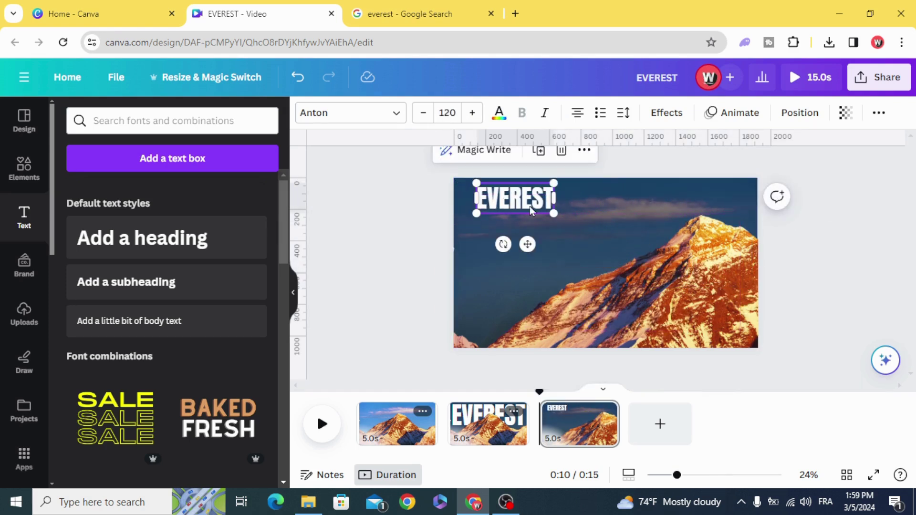
left_click(430, 237)
mouse_move(332, 231)
left_mouse_down()
mouse_move(456, 274)
mouse_move(576, 269)
mouse_move(580, 252)
left_mouse_up()
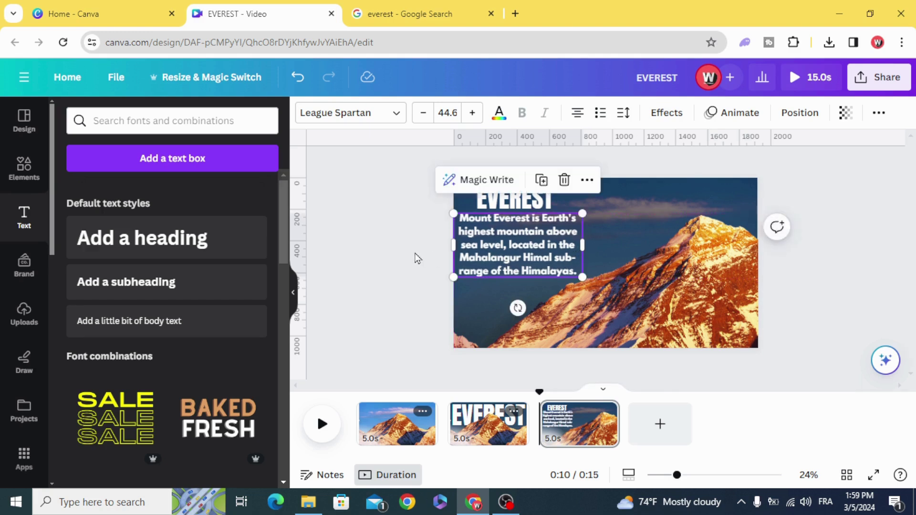
left_click(401, 258)
Apply a 2.5-second Match & Move transition between all three pages
left_click(409, 441)
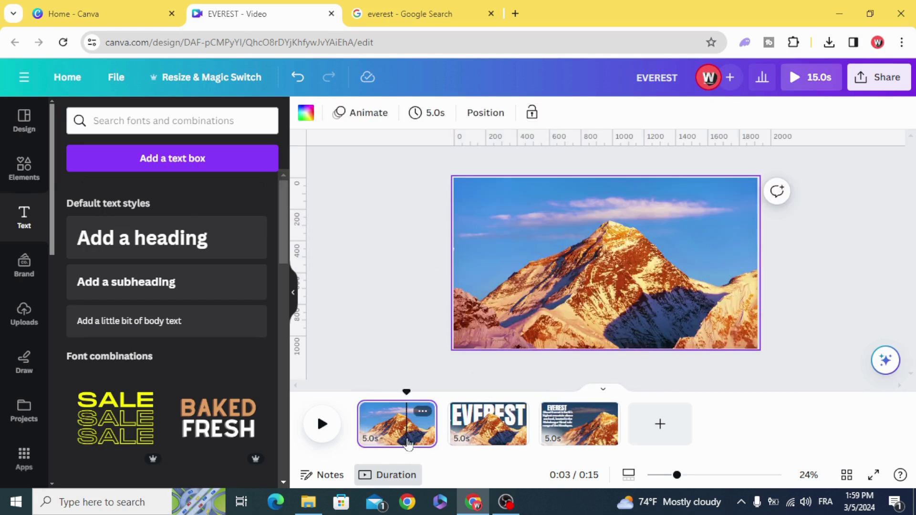
left_click(443, 434)
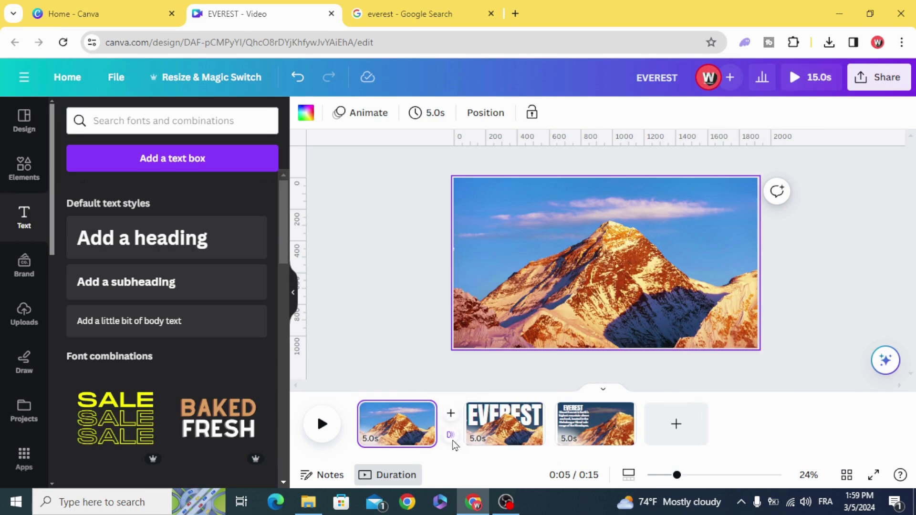
left_click(450, 435)
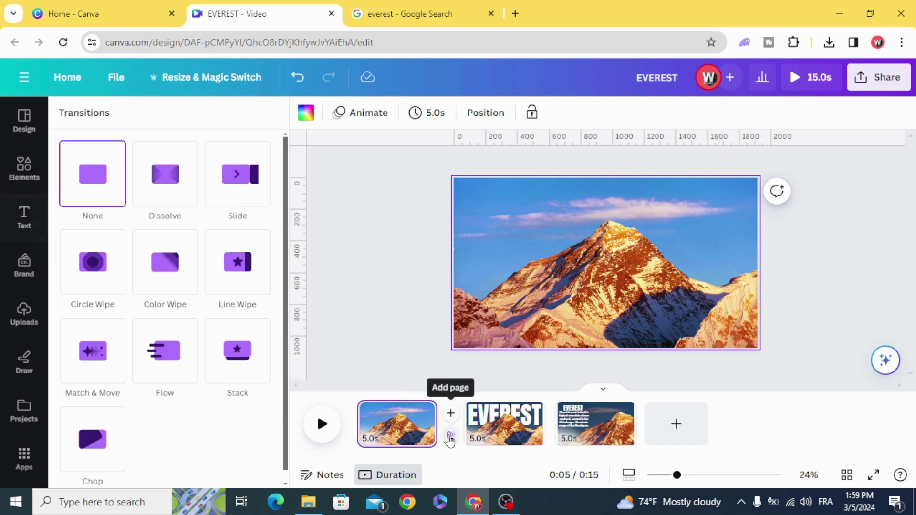
left_click(93, 351)
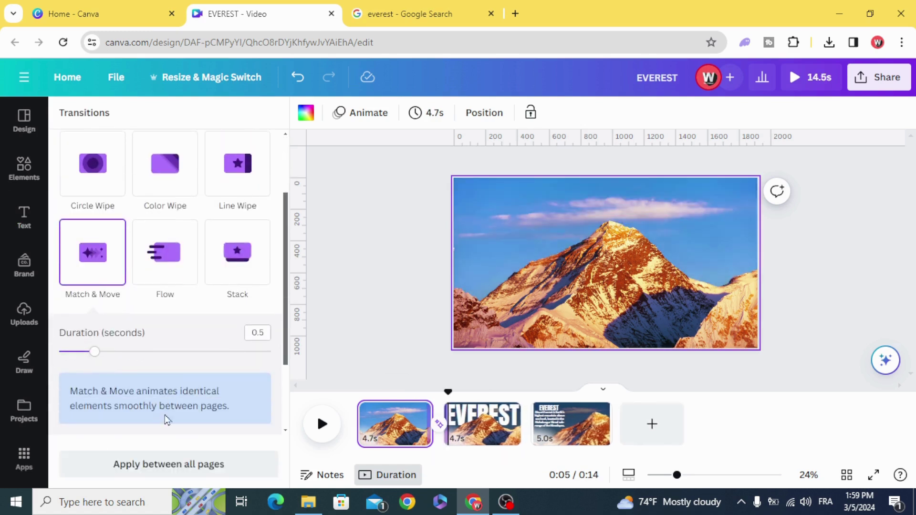
left_click(166, 466)
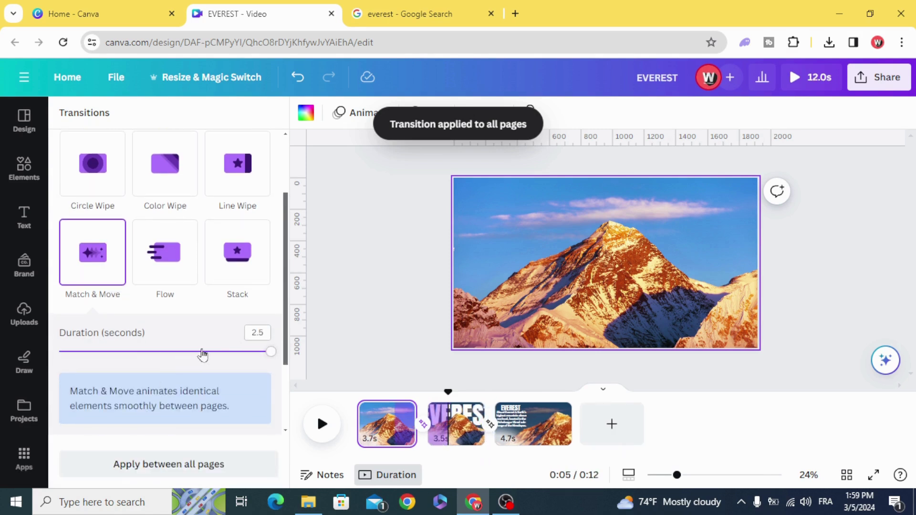
left_click(379, 424)
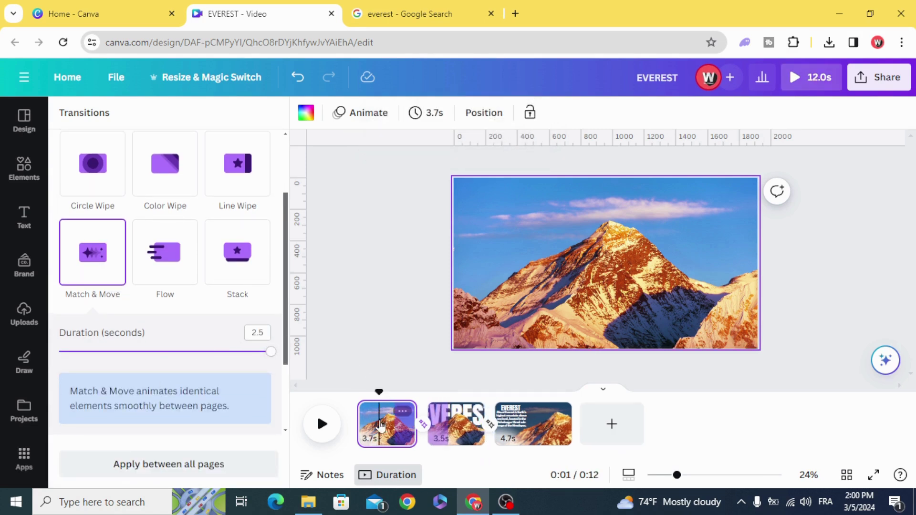
Set every page's duration to 1.6 seconds, bringing the video to about 4.9 seconds
left_click(427, 112)
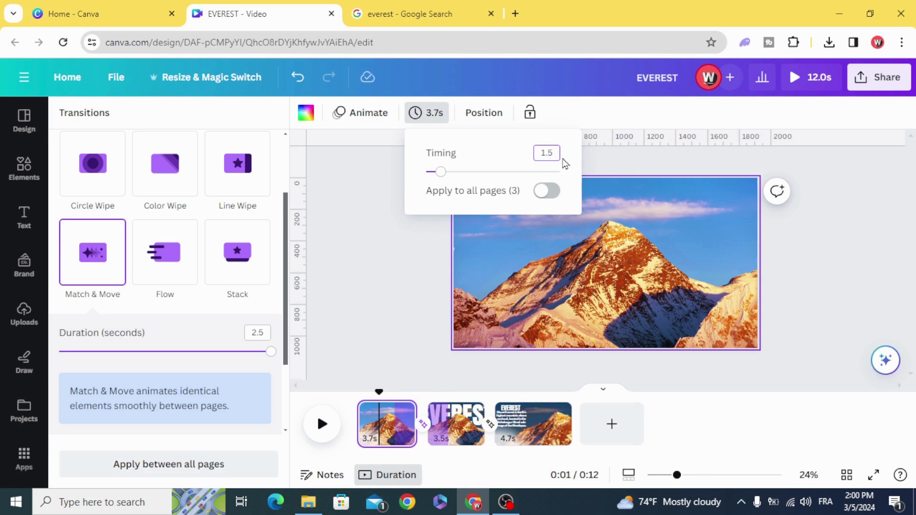
left_click(548, 192)
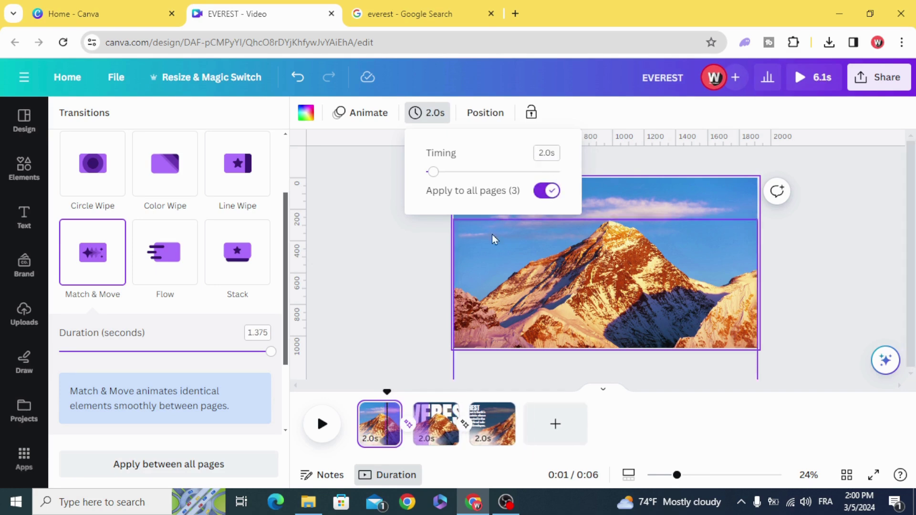
left_click(410, 428)
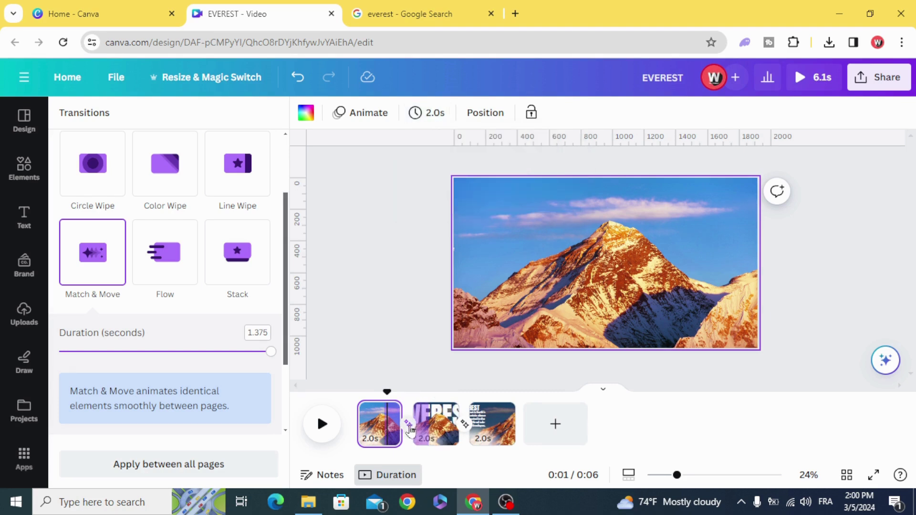
left_click(428, 113)
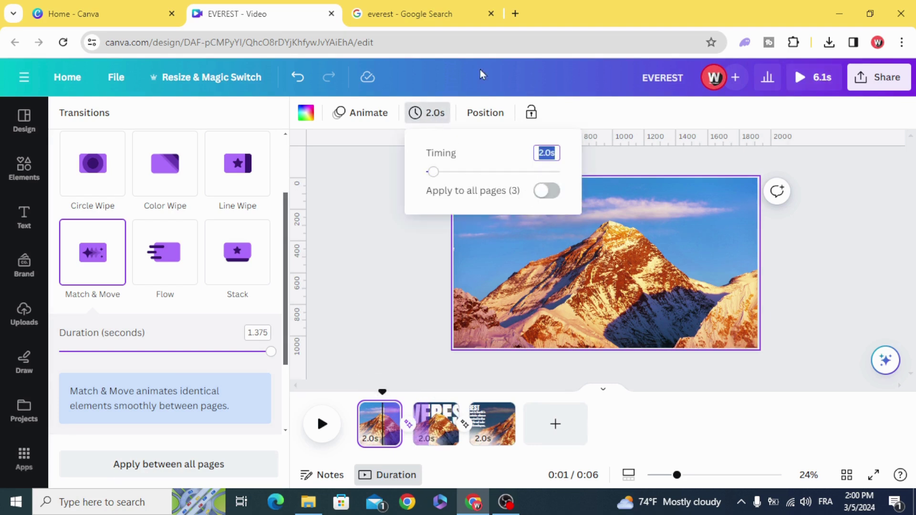
type("1.5")
left_click(546, 192)
left_click(382, 388)
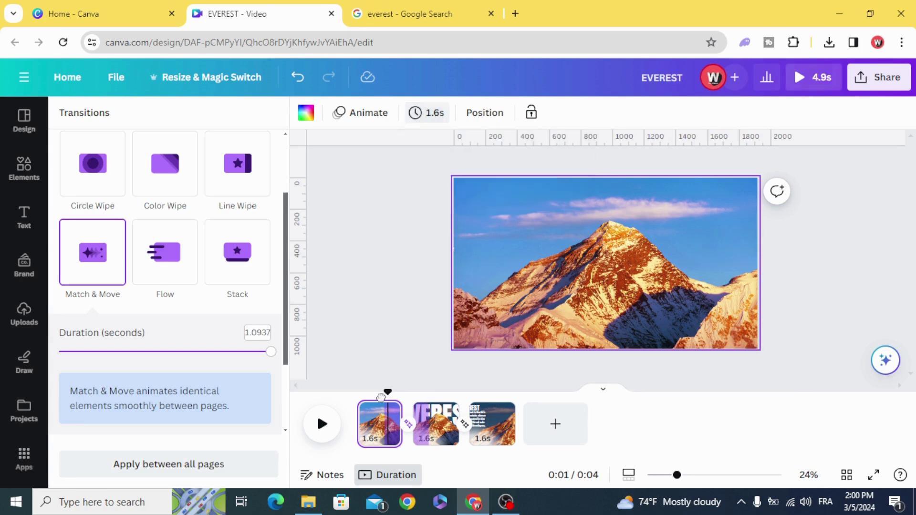